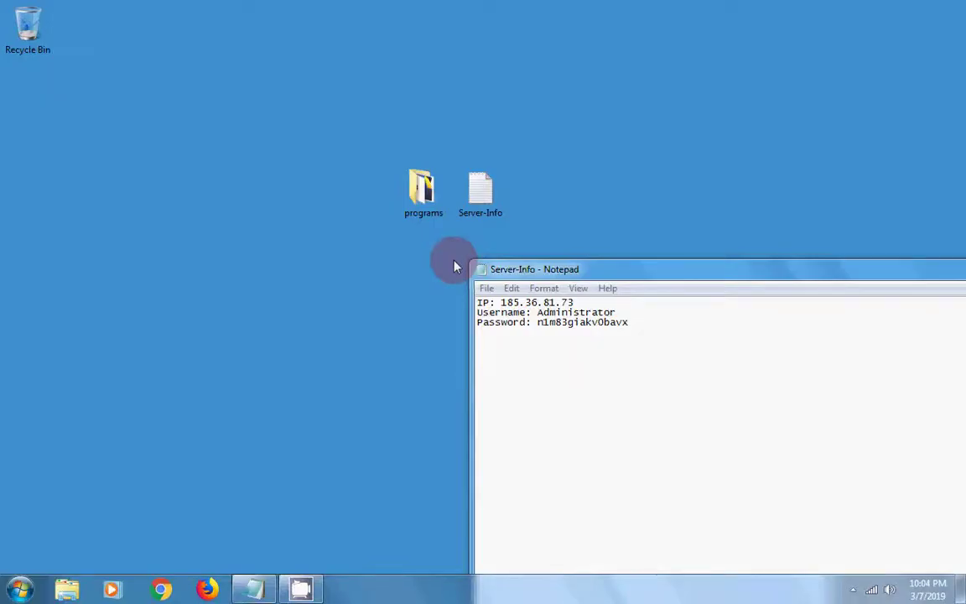
Start a Remote Desktop connection to 185.36.81.73, copying the IP from the server notes
left_click(19, 589)
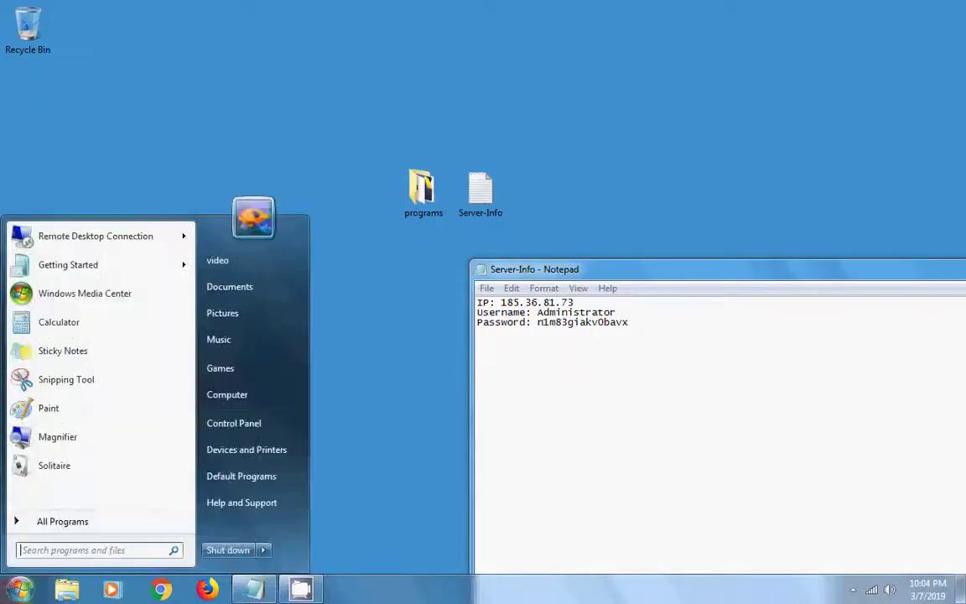
left_click(104, 239)
left_click(611, 317)
left_click_drag(575, 302, 501, 303)
right_click(513, 302)
left_click(544, 352)
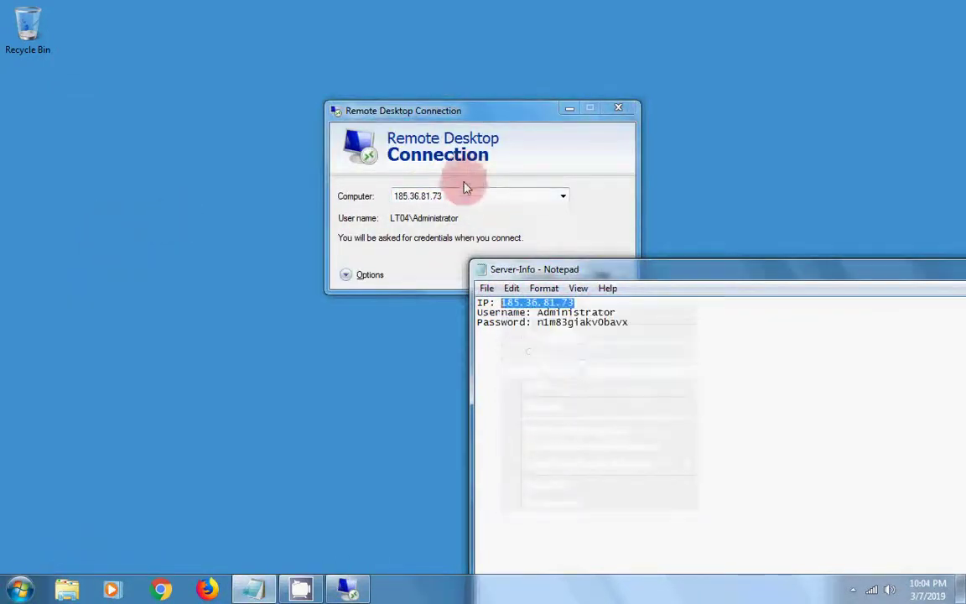
left_click(461, 194)
right_click(461, 194)
left_click(494, 255)
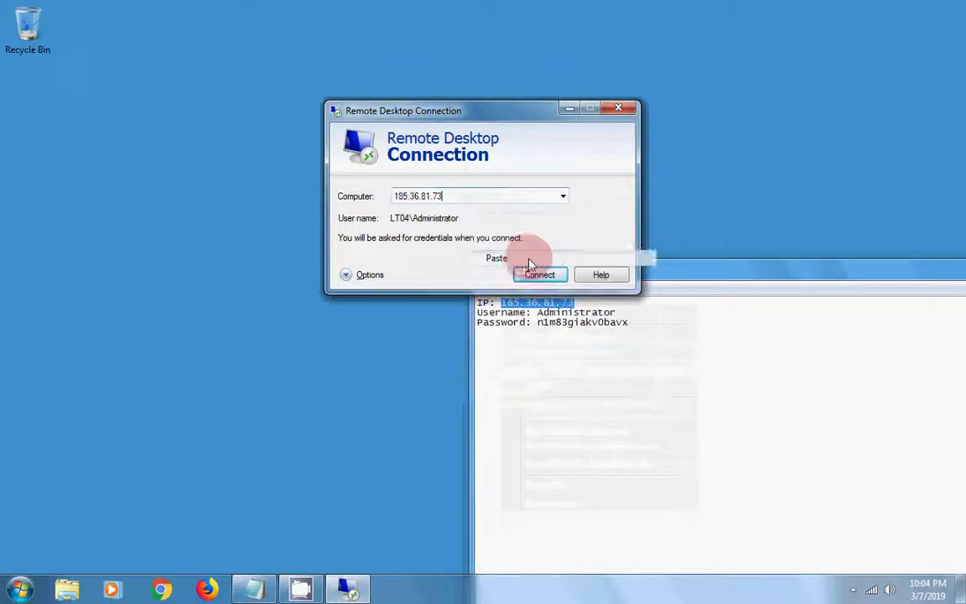
left_click(540, 275)
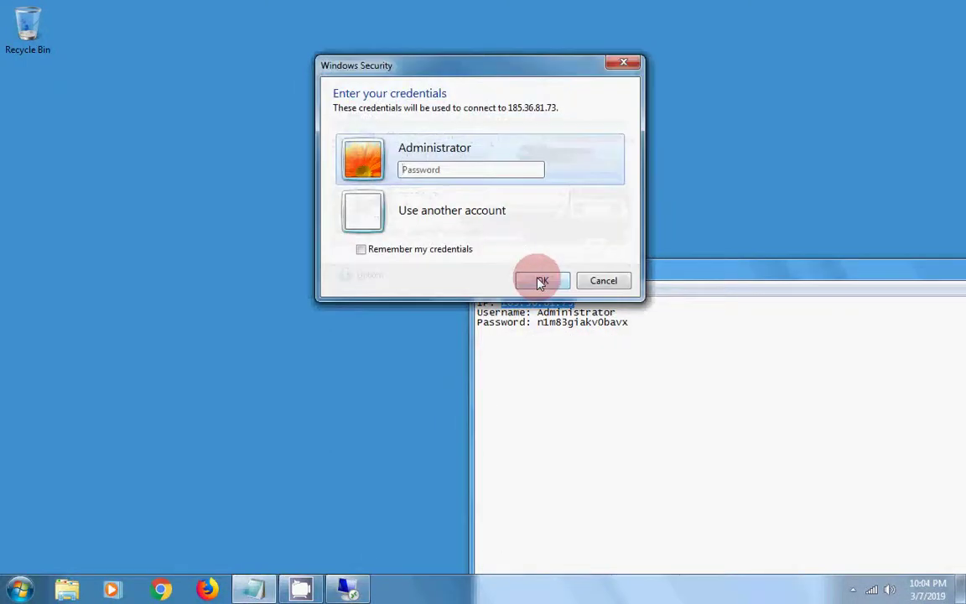
Sign in using the server password copied from the notes into Windows Security
double_click(576, 324)
right_click(577, 323)
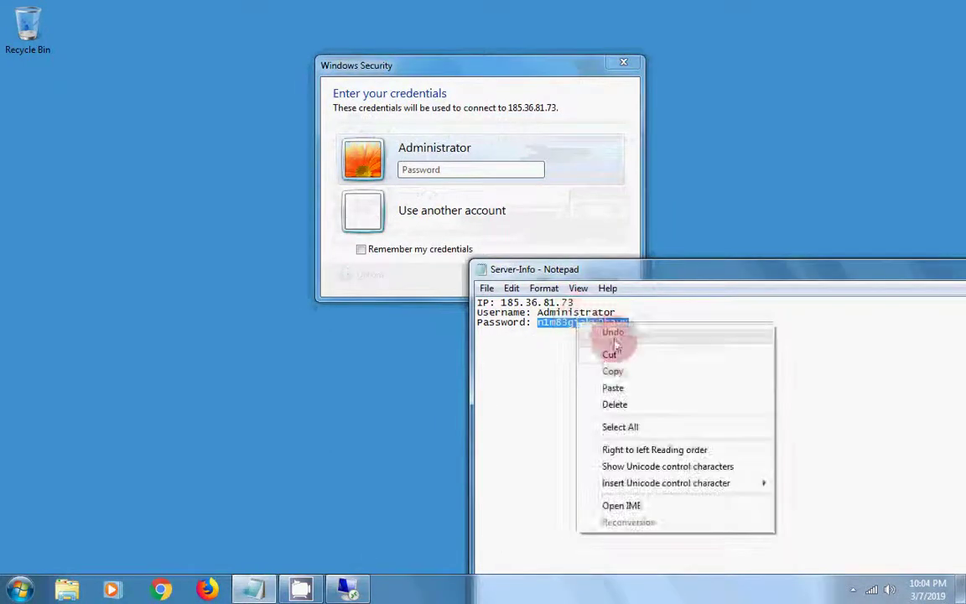
left_click(608, 369)
left_click(473, 168)
right_click(473, 168)
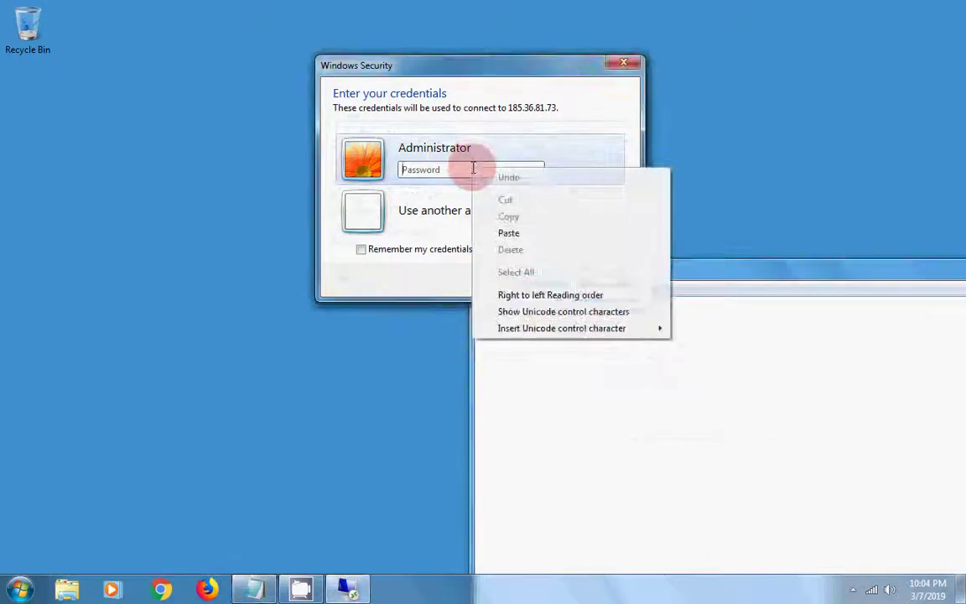
left_click(517, 232)
left_click(542, 281)
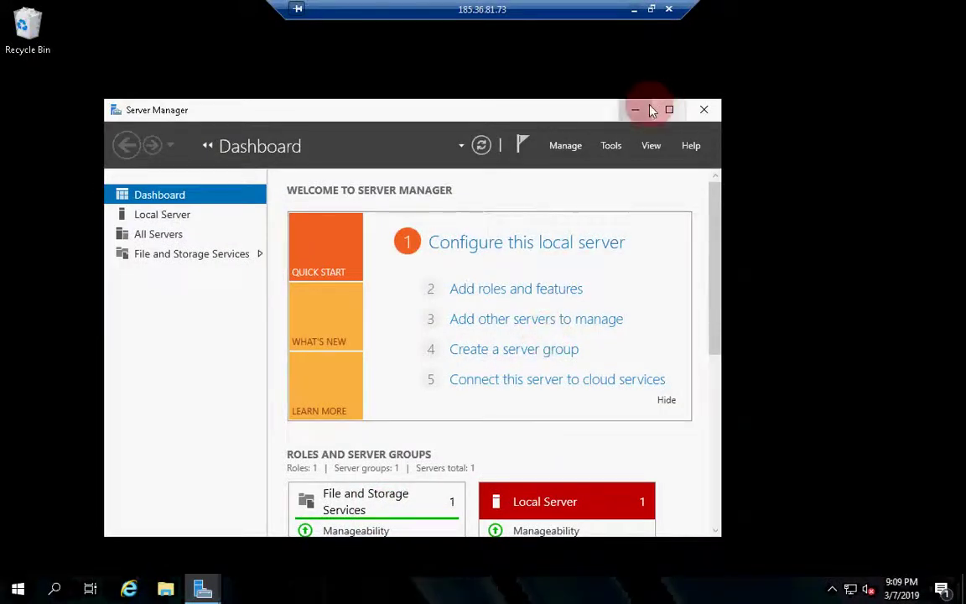
Minimize Server Manager, dismiss the Windows Admin Center prompt and copy the local programs folder
left_click(635, 110)
left_click(476, 132)
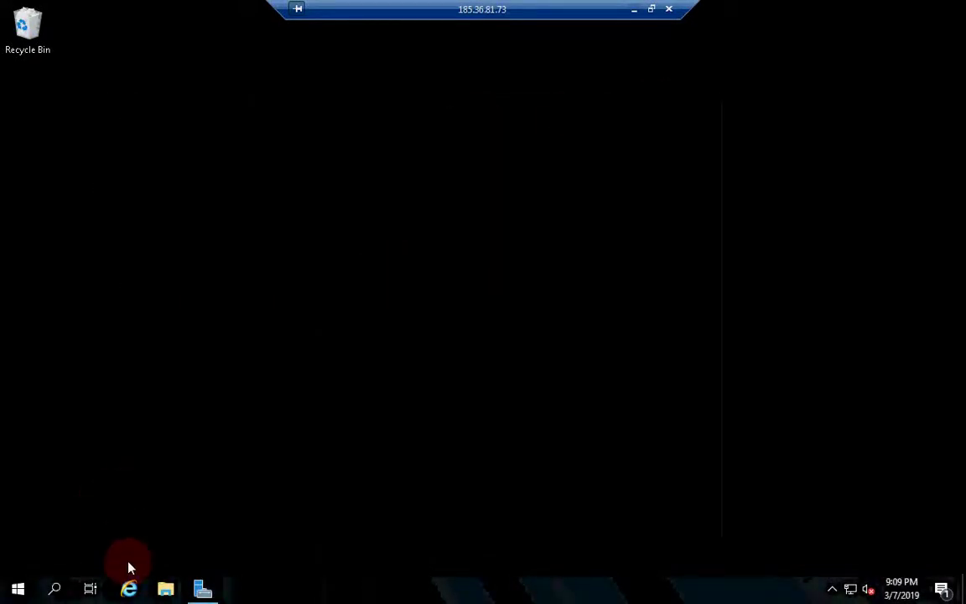
left_click(634, 10)
right_click(415, 197)
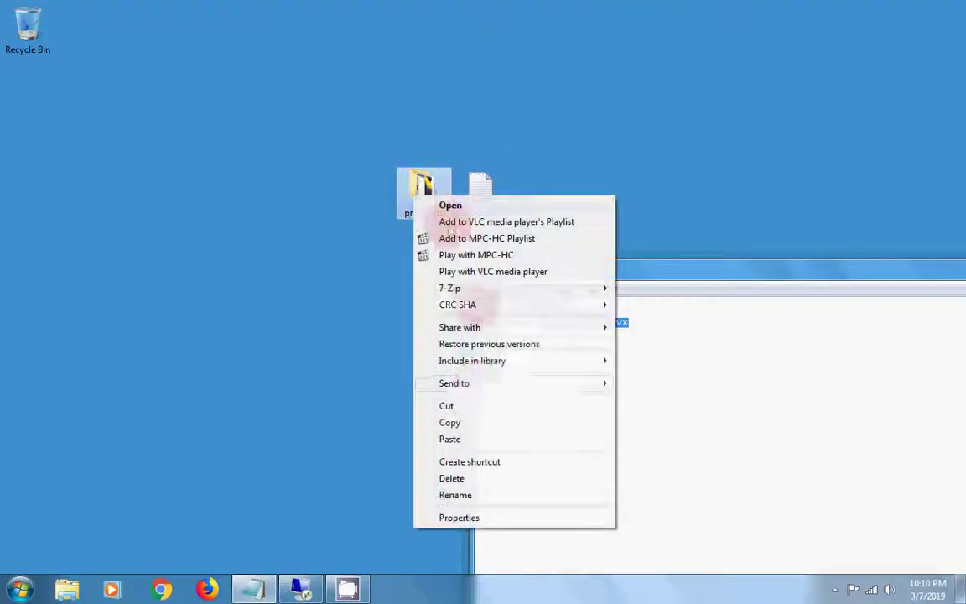
left_click(481, 426)
Paste the programs folder onto the server desktop, open it and run the Firefox installer
left_click(300, 590)
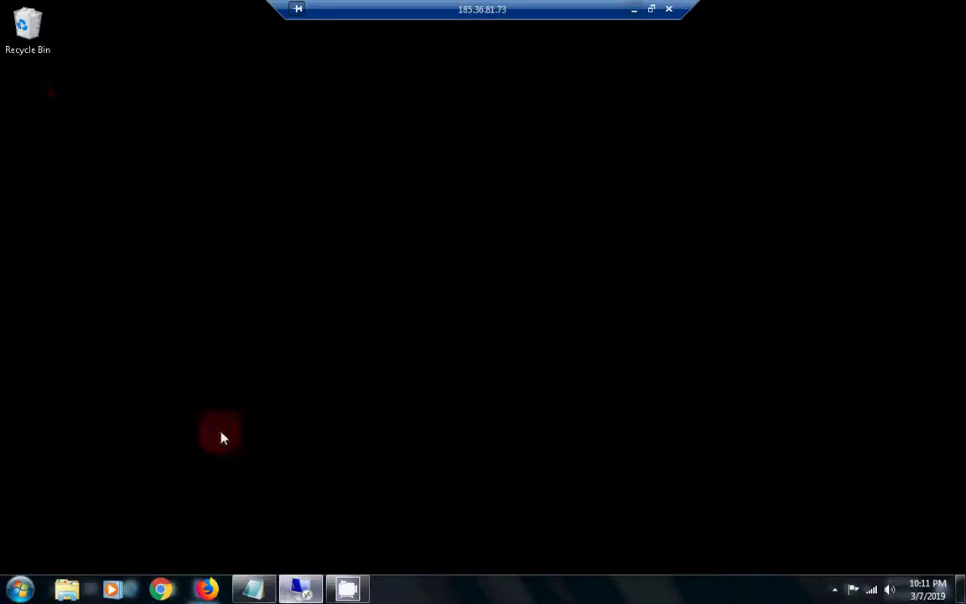
right_click(27, 98)
left_click(99, 168)
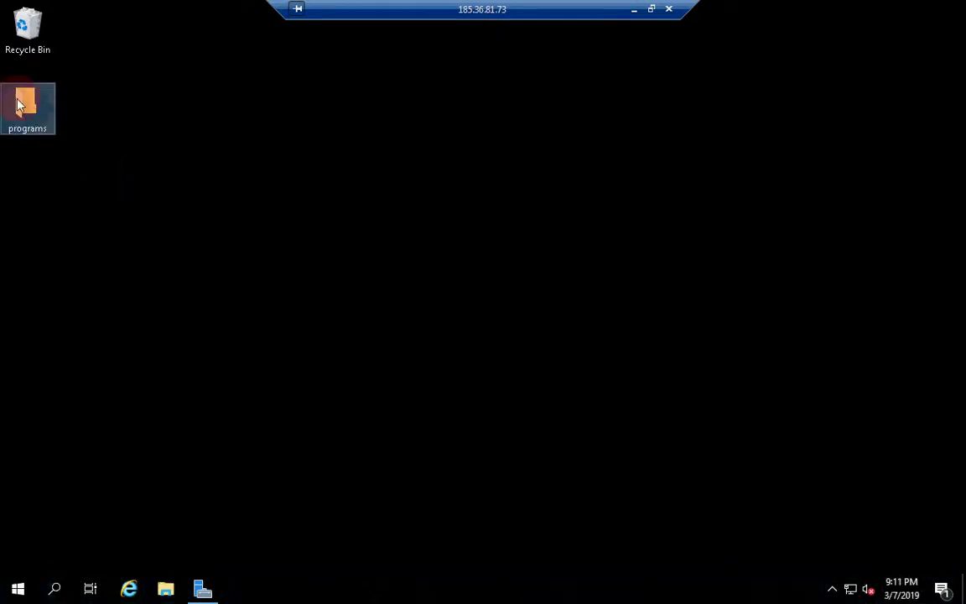
double_click(21, 105)
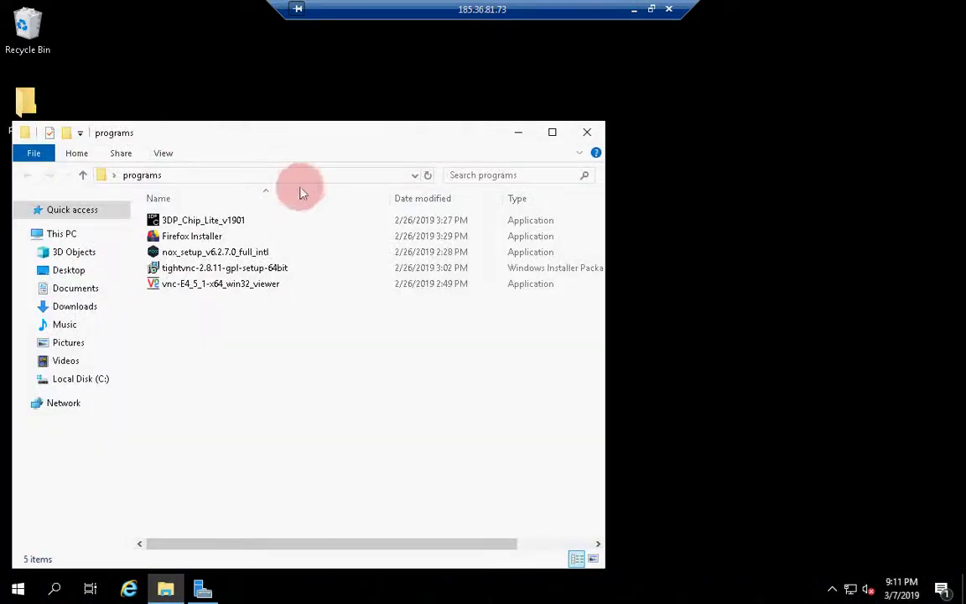
double_click(205, 238)
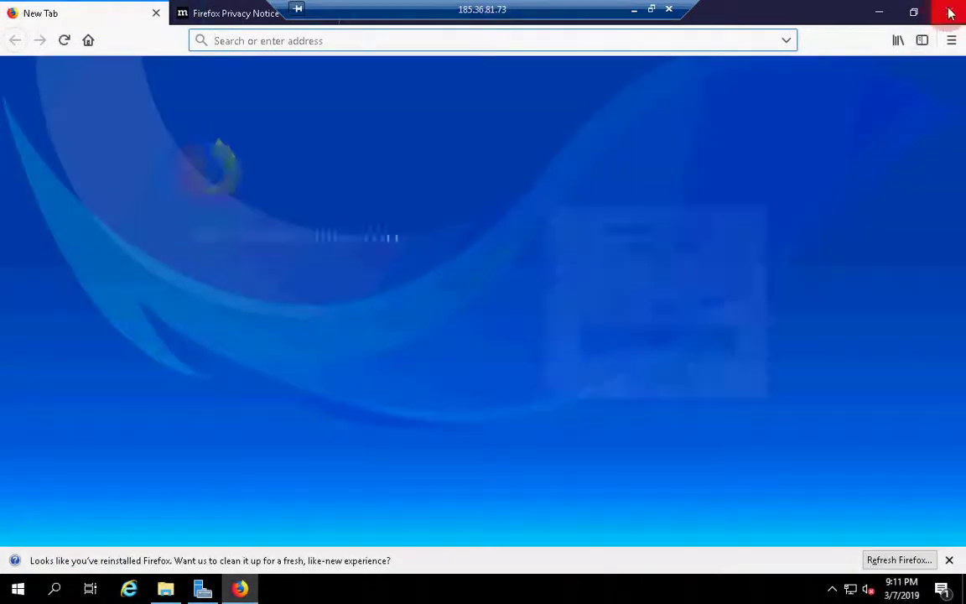
Close the newly installed Firefox, confirming that both open tabs close
left_click(949, 13)
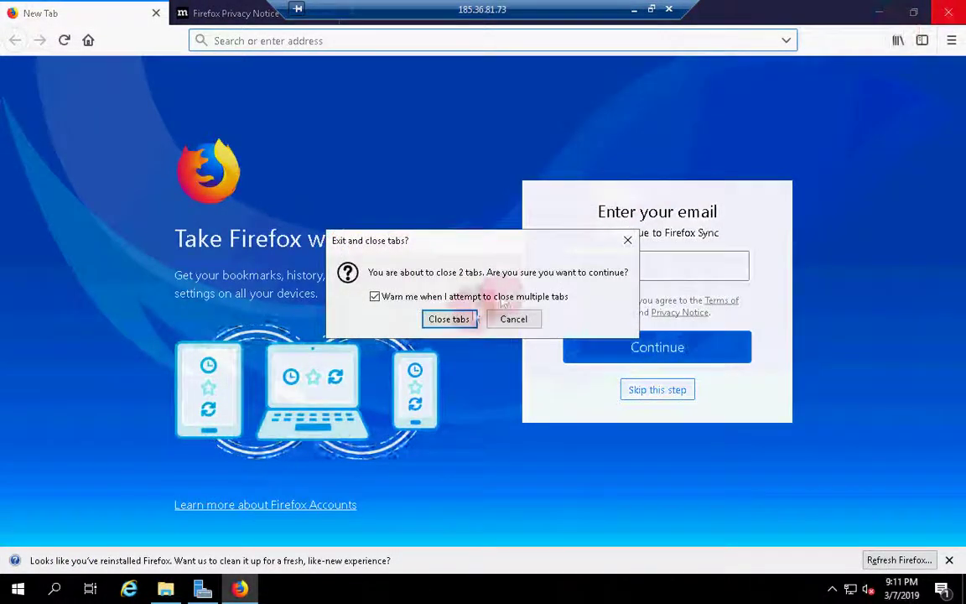
left_click(449, 319)
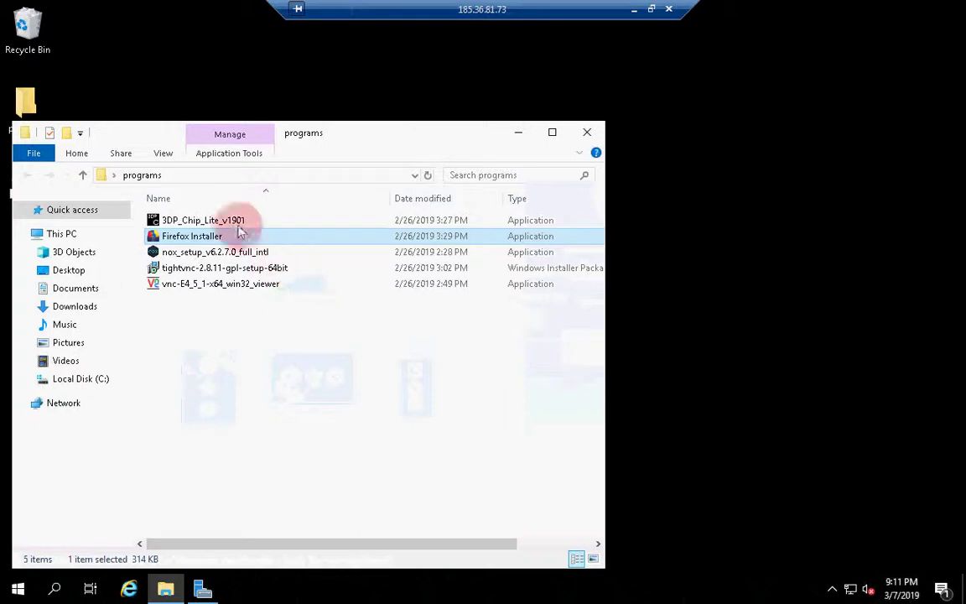
Install 3DP Chip Lite with default options, dismiss the error, and look up video card drivers
double_click(237, 220)
left_click(475, 329)
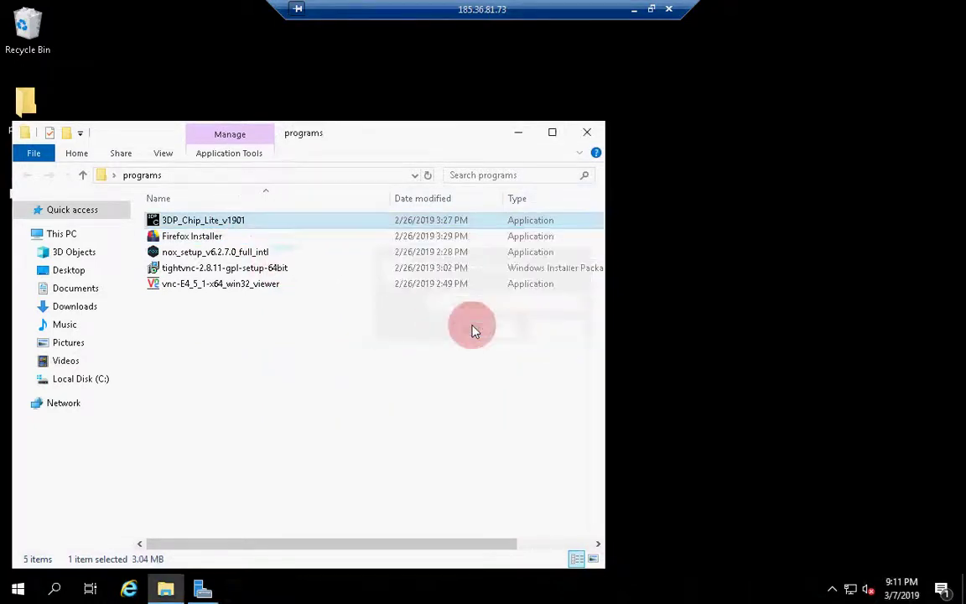
left_click(561, 413)
left_click(561, 414)
left_click(561, 414)
left_click(561, 414)
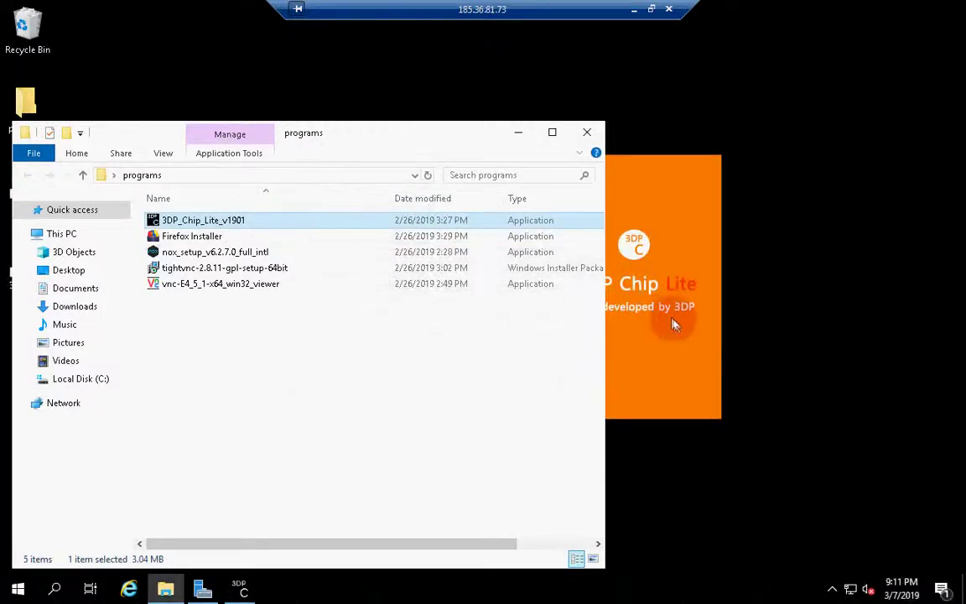
left_click(533, 318)
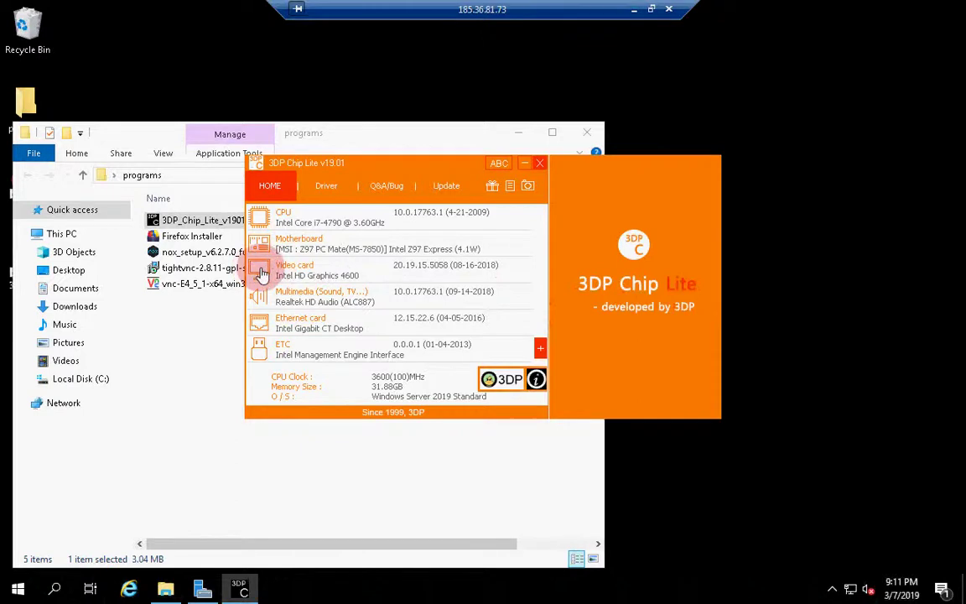
left_click(262, 273)
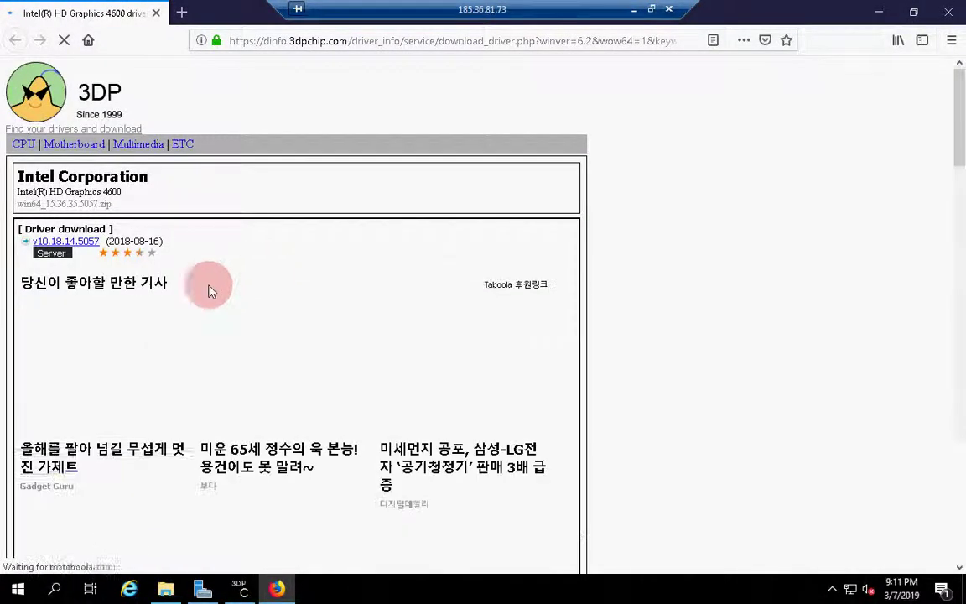
Save the 64bit 10 & Server2016 driver win64_15.40.41.5058.zip, close Firefox and show Downloads
scroll(114, 370, "down", 6)
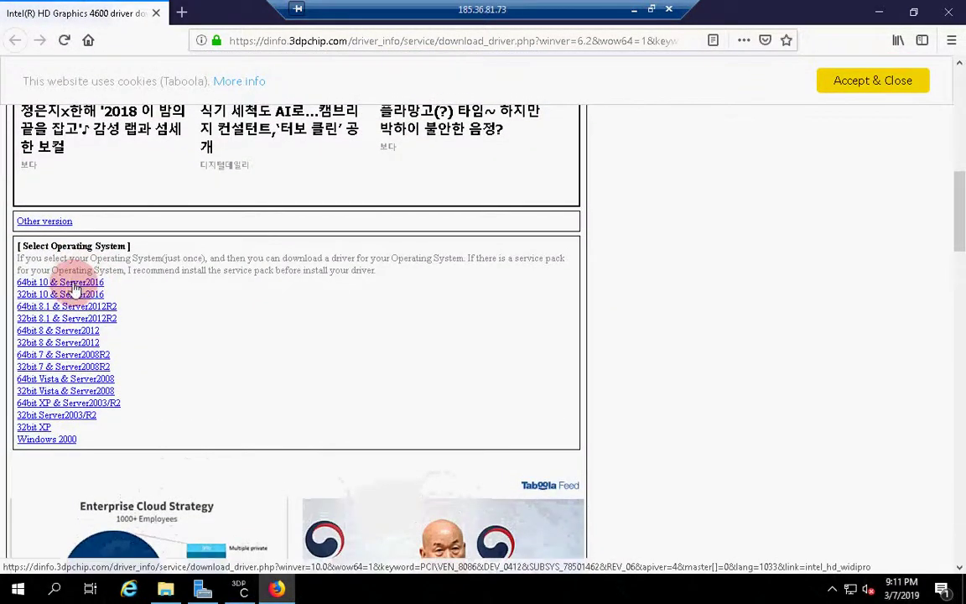
left_click(74, 285)
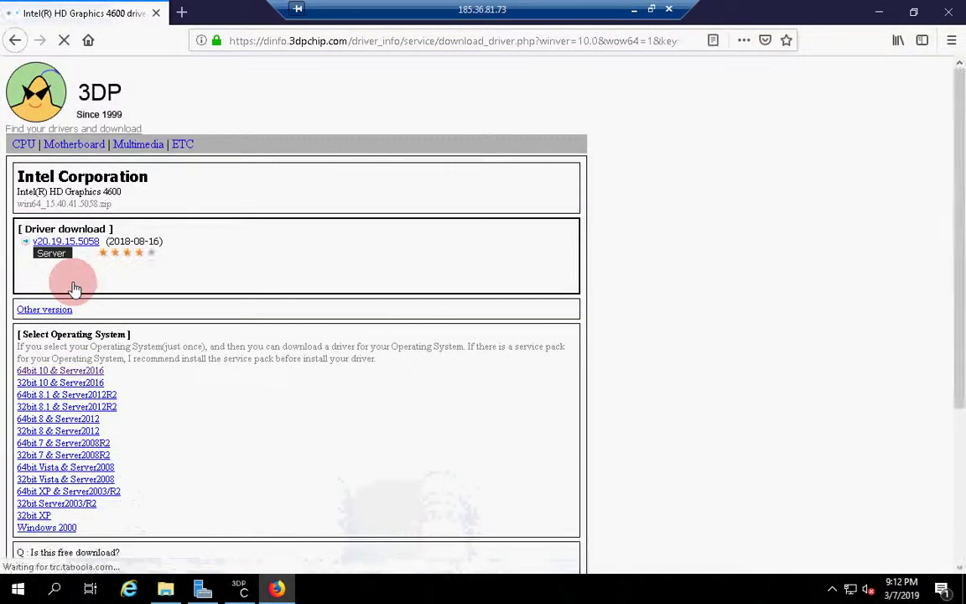
left_click(83, 243)
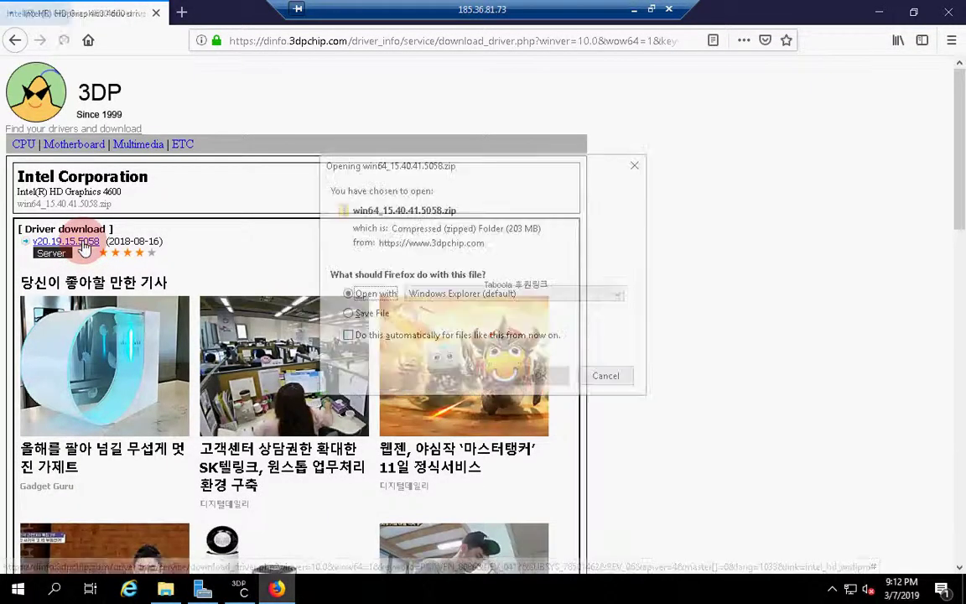
left_click(375, 321)
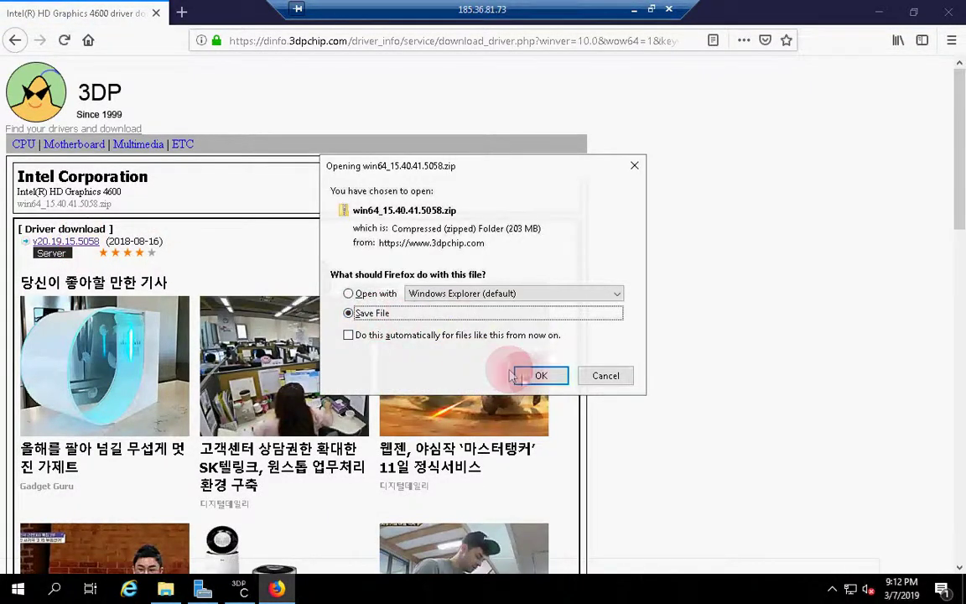
left_click(534, 377)
left_click(949, 11)
left_click(237, 281)
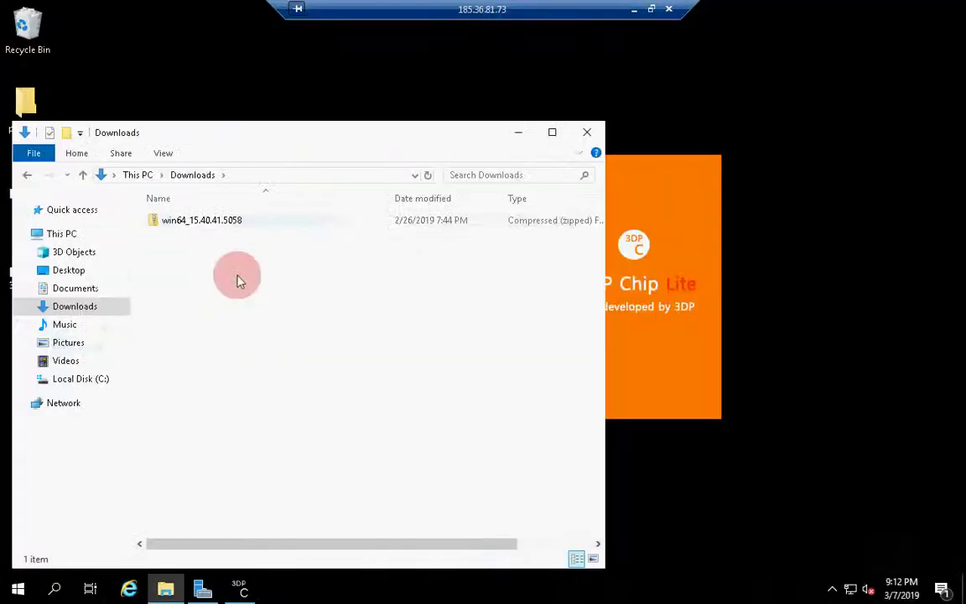
Extract win64_15.40.41.5058.zip and launch igxpin from the extracted folder
right_click(231, 221)
left_click(294, 277)
left_click(618, 440)
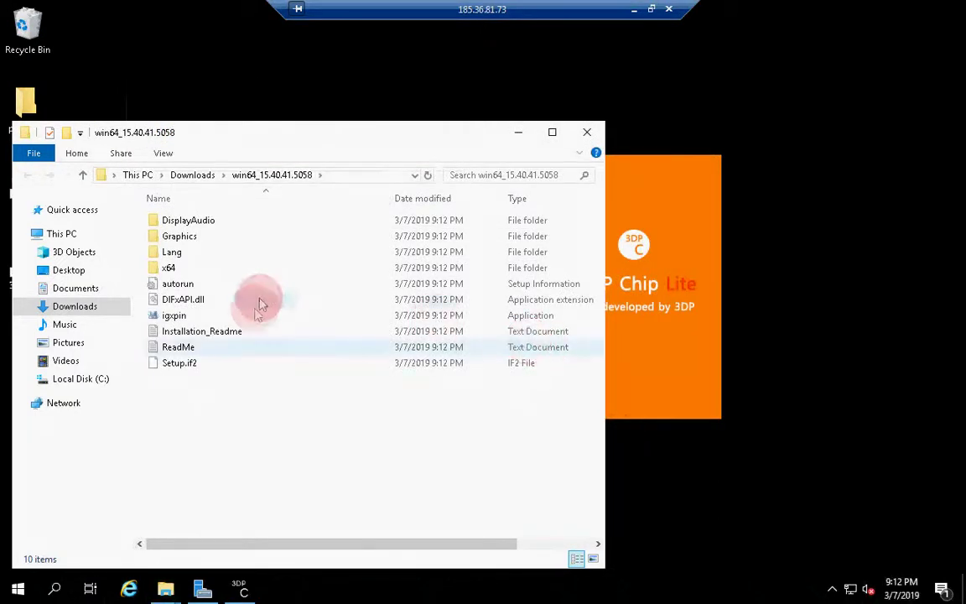
left_click(255, 318)
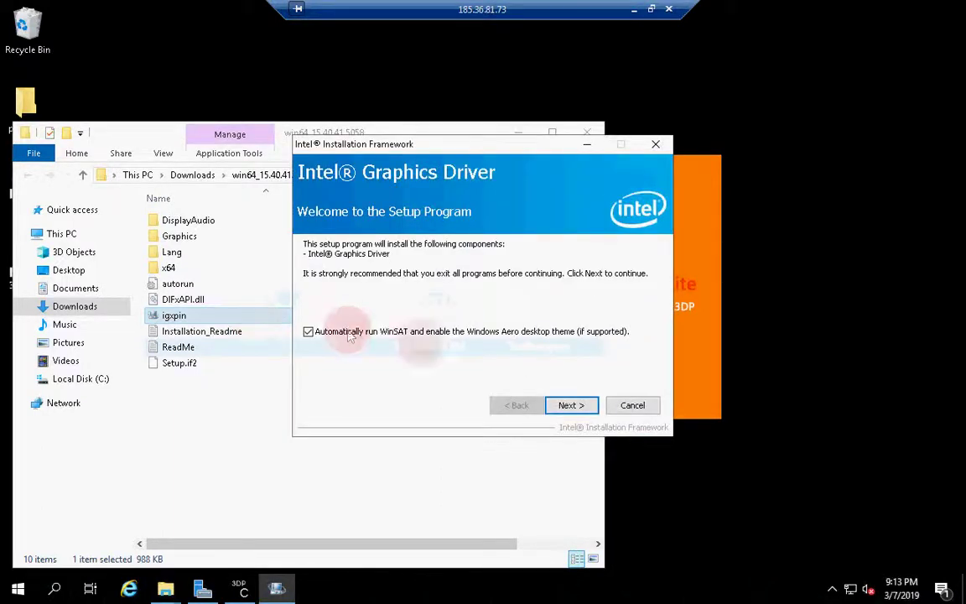
Go through the welcome, license and readme pages, install the Intel driver, and click Finish
left_click(569, 407)
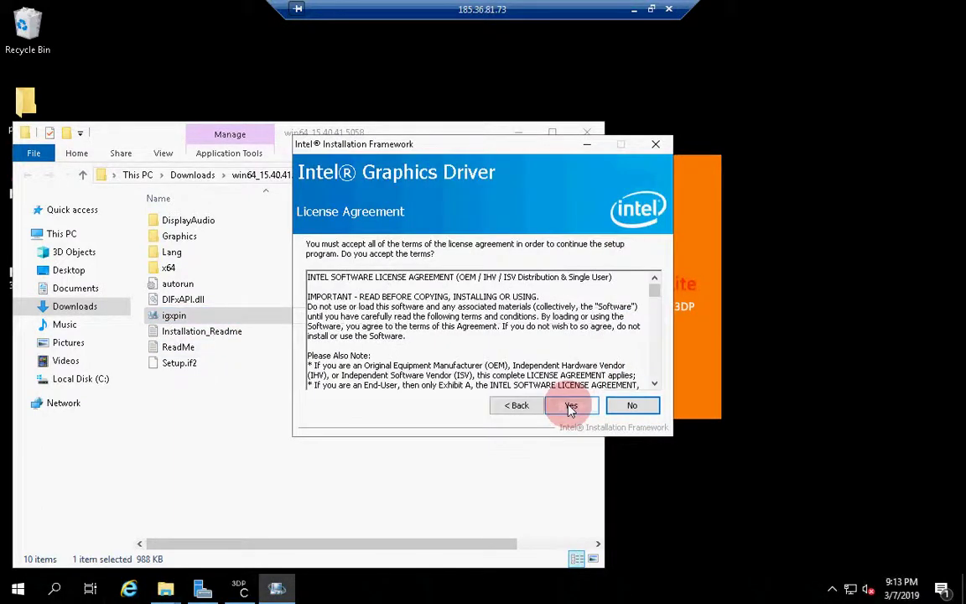
left_click(569, 407)
left_click(569, 407)
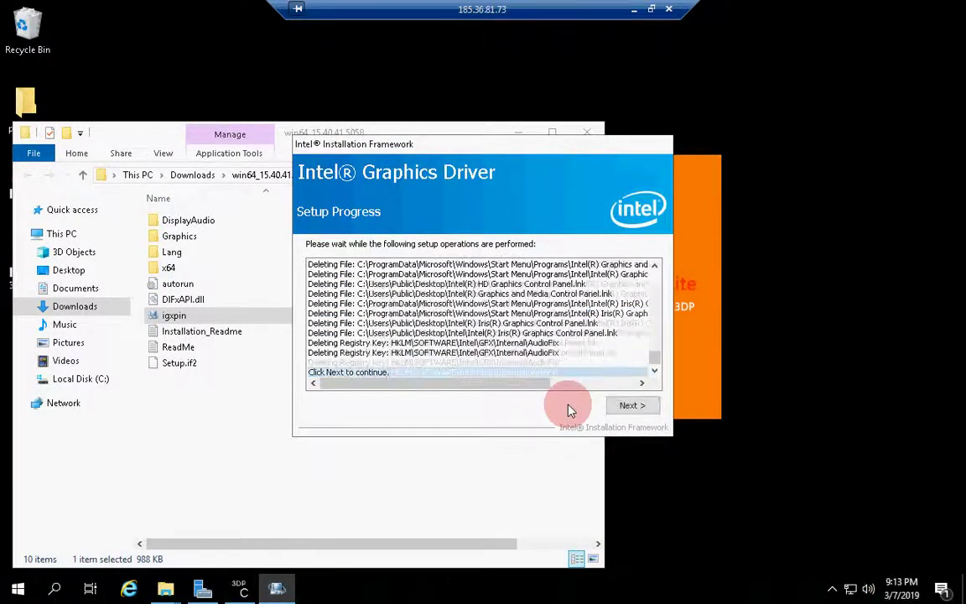
left_click(621, 406)
left_click(630, 405)
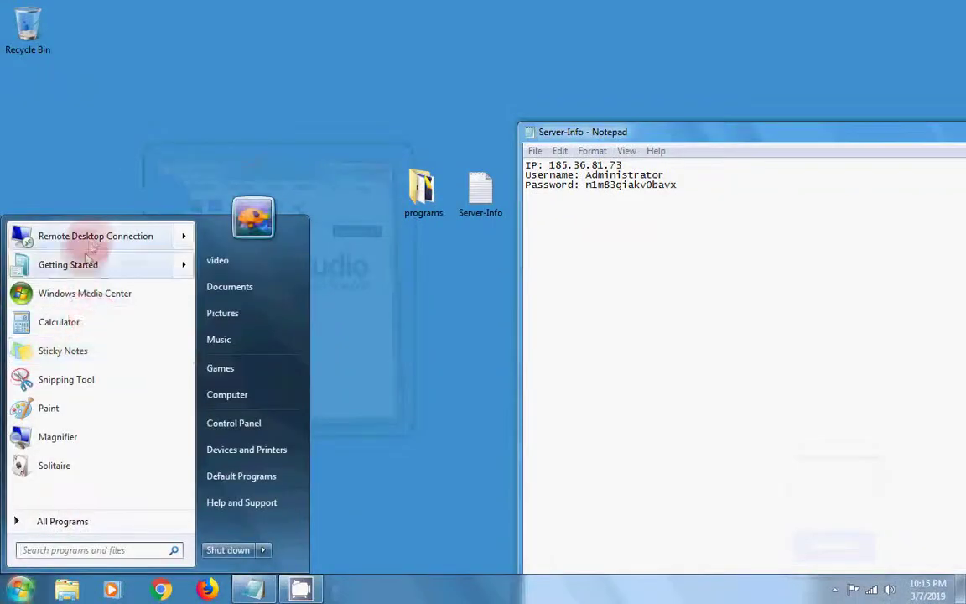
Reconnect Remote Desktop to 185.36.81.73 using the IP copied from the notes
left_click(91, 239)
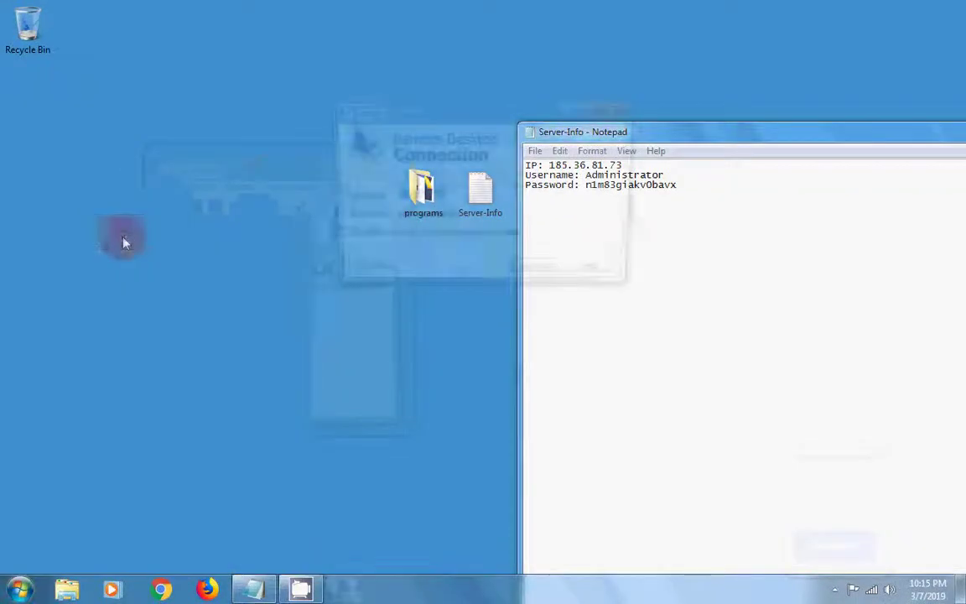
left_click_drag(694, 141, 830, 136)
left_click_drag(757, 163, 685, 164)
right_click(689, 162)
left_click(721, 213)
left_click(468, 199)
right_click(475, 196)
left_click(512, 258)
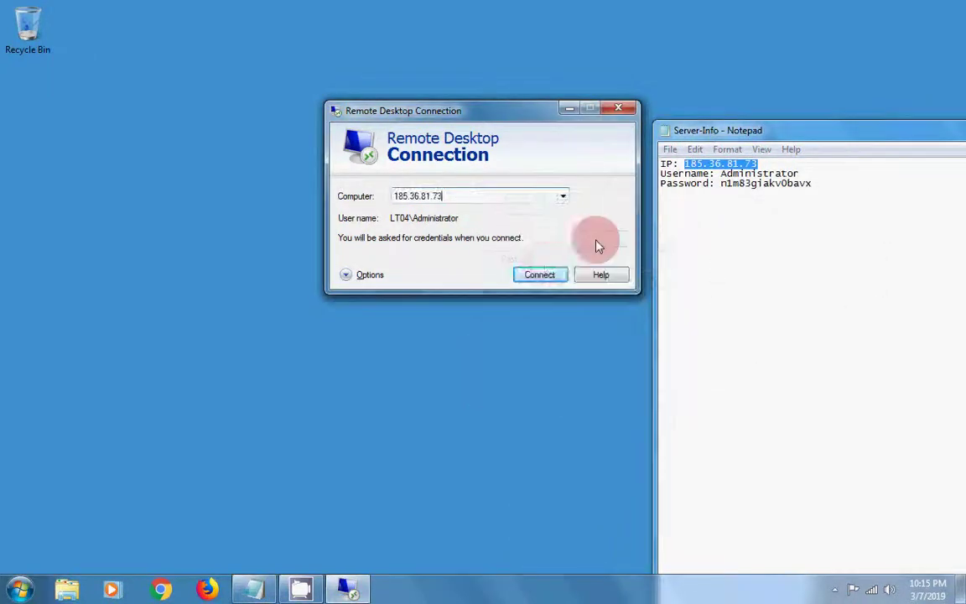
left_click(536, 275)
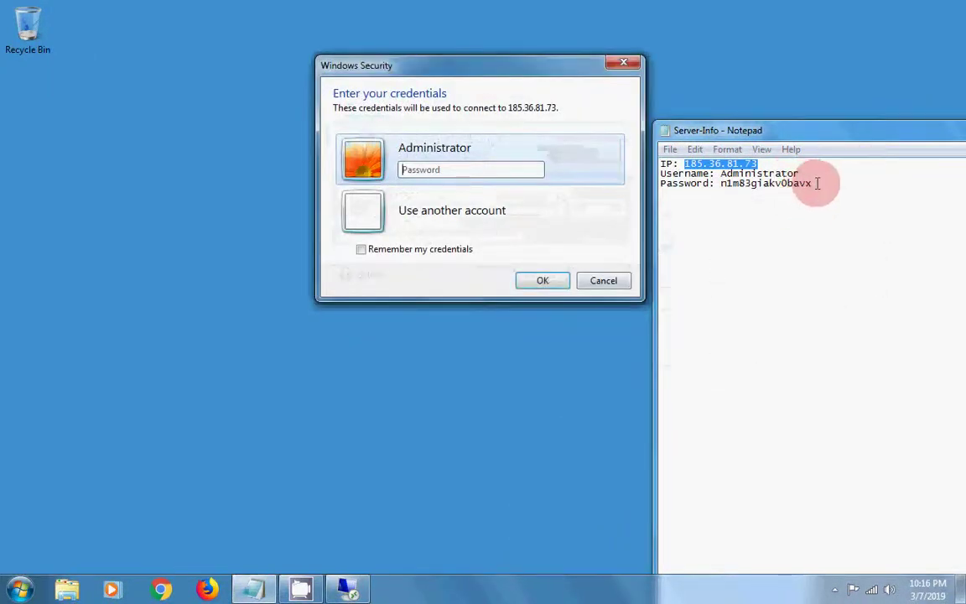
Sign in as Administrator with the password copied from the notes
left_click_drag(818, 183, 723, 184)
right_click(723, 184)
left_click(776, 235)
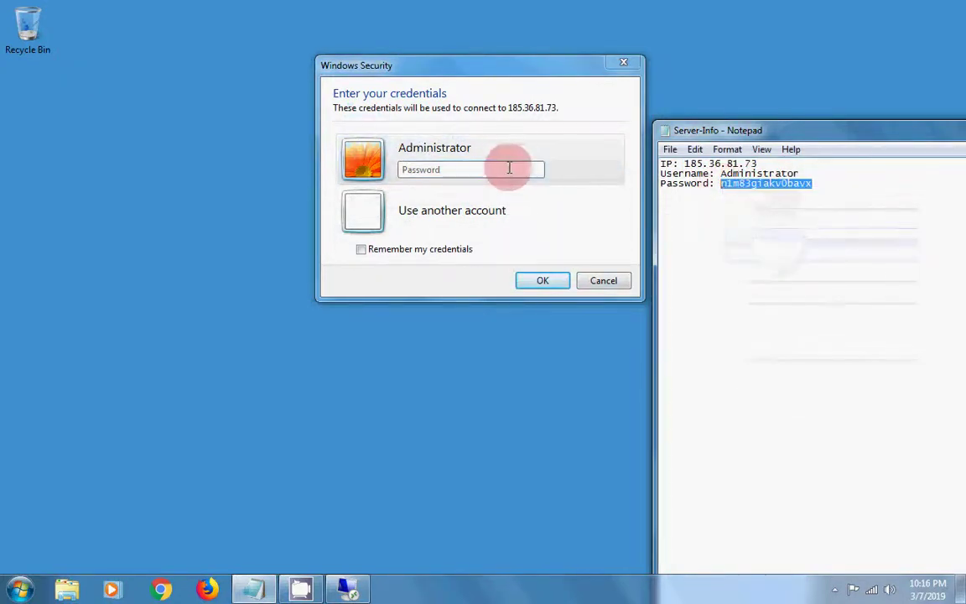
right_click(509, 168)
left_click(556, 233)
left_click(540, 280)
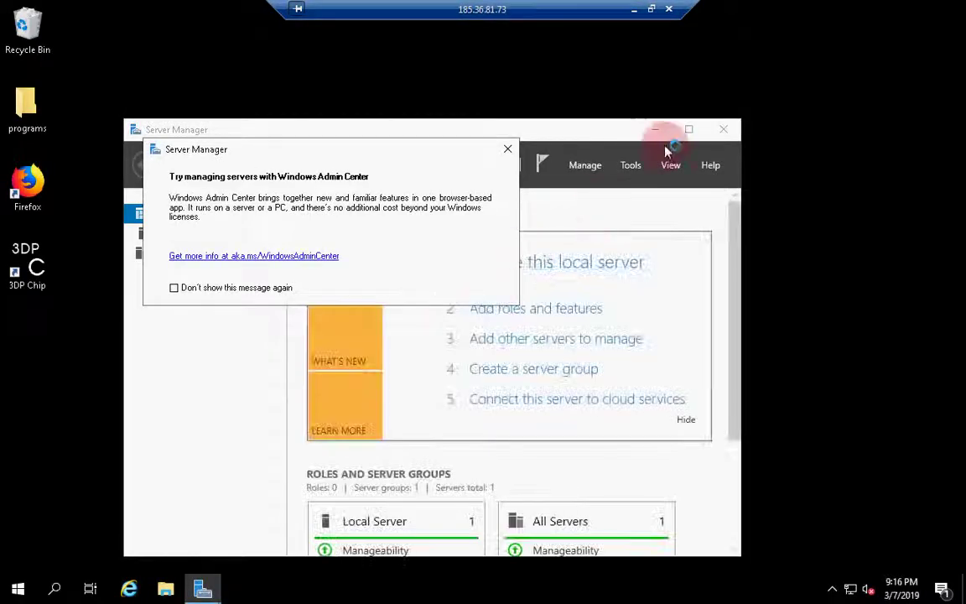
Clear Server Manager and the Admin Center notice, then launch the TightVNC installer from programs
left_click(656, 130)
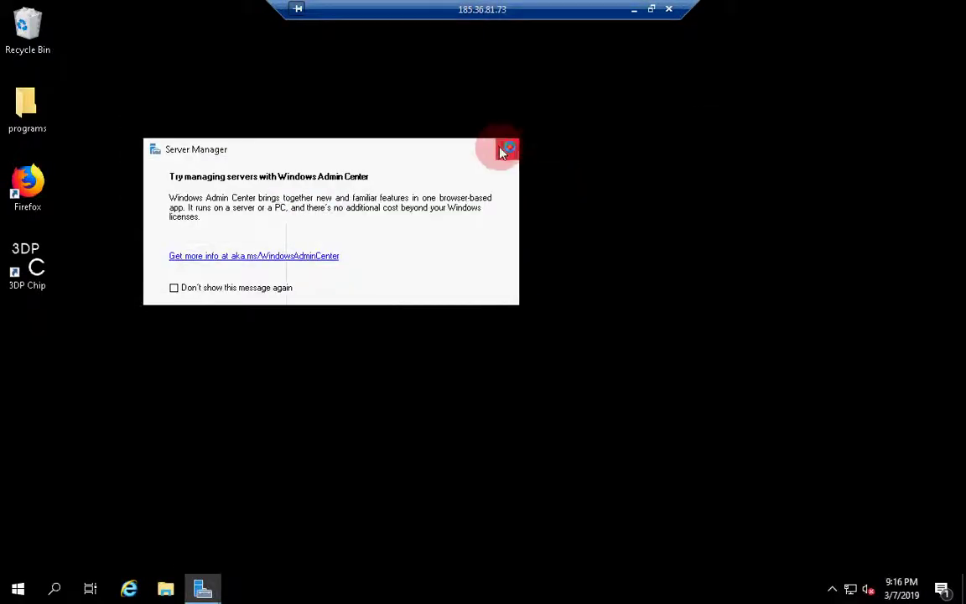
left_click(508, 148)
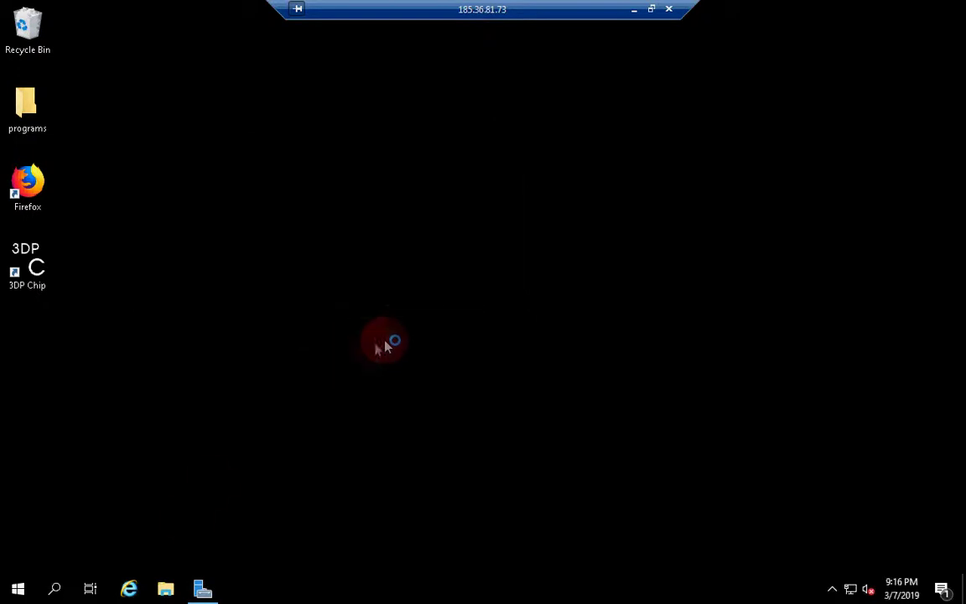
double_click(27, 105)
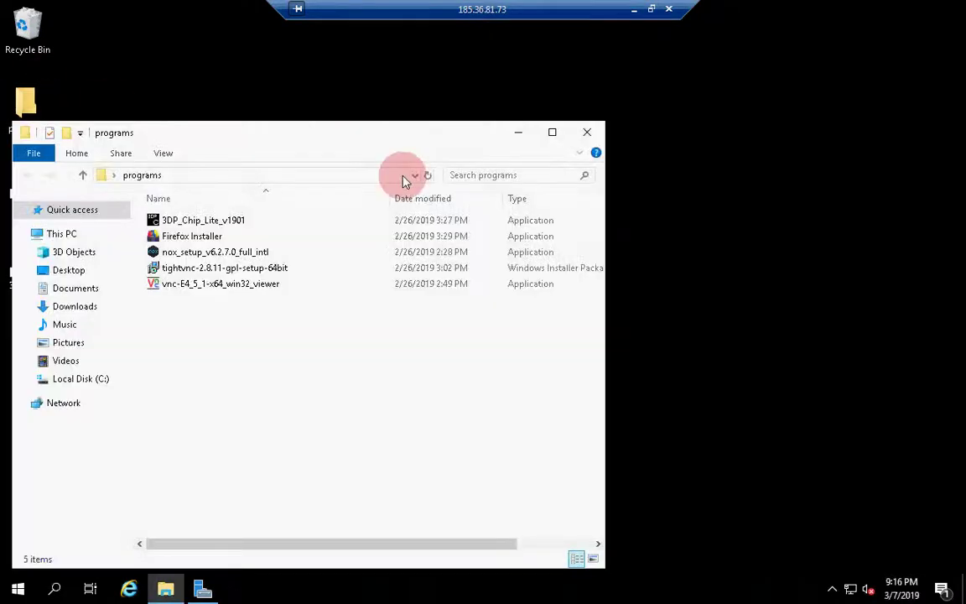
double_click(227, 271)
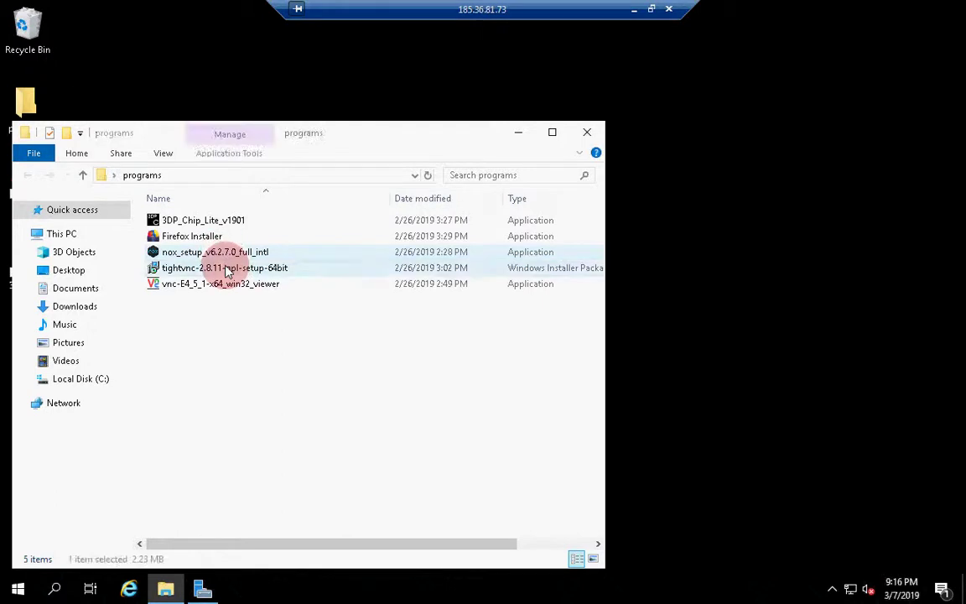
Accept the license and install TightVNC with the Typical setup type
left_click(569, 412)
key("alt+a")
left_click(565, 412)
left_click(396, 237)
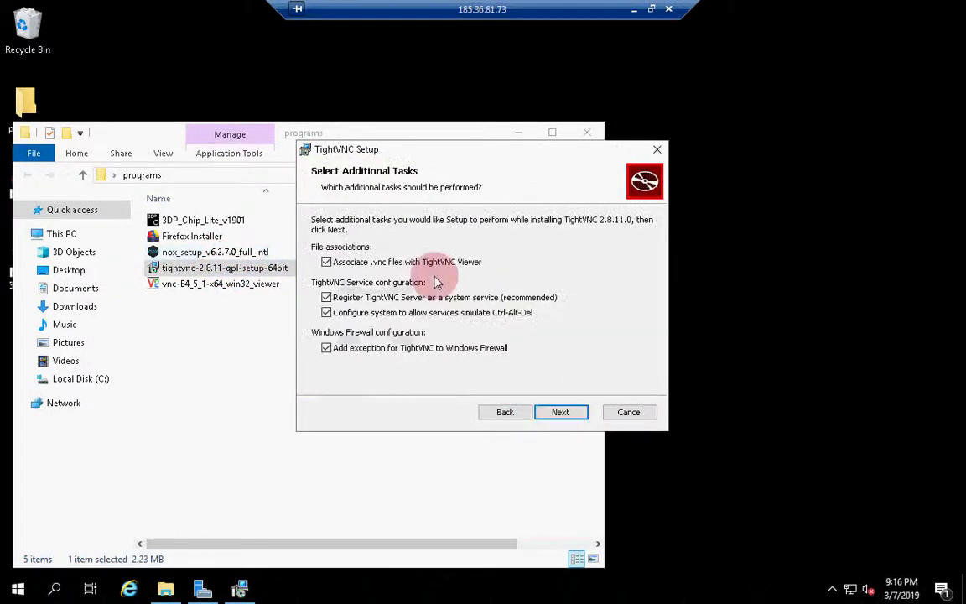
left_click(559, 412)
left_click(558, 412)
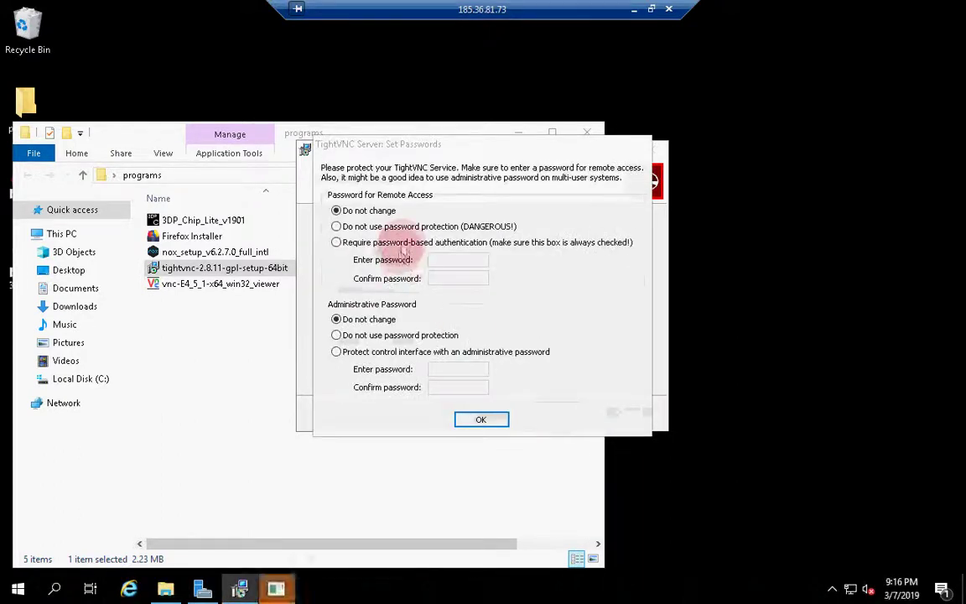
Set the remote-access and administrative passwords, save them and finish the wizard
left_click(394, 242)
left_click(436, 258)
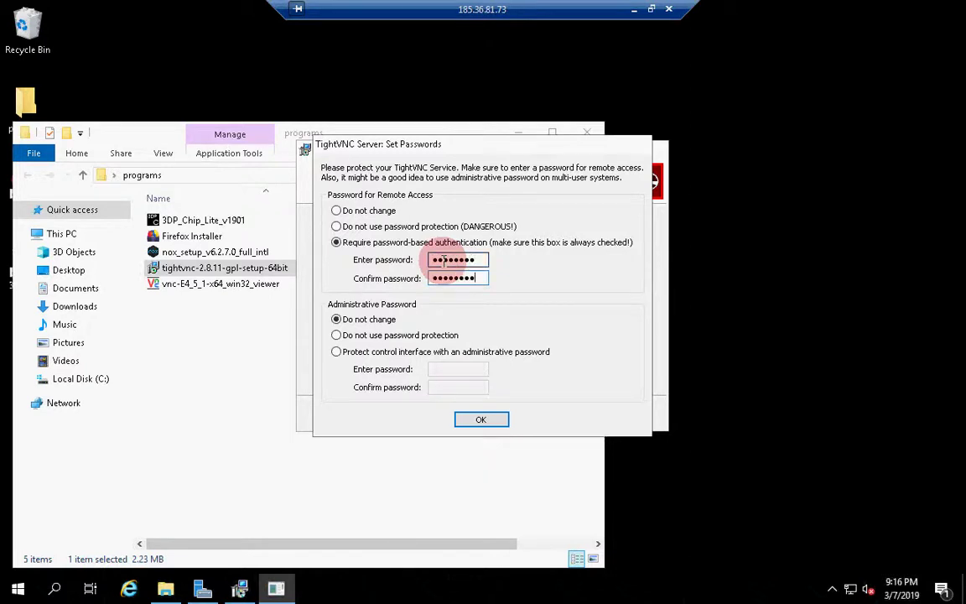
left_click(336, 351)
left_click(446, 370)
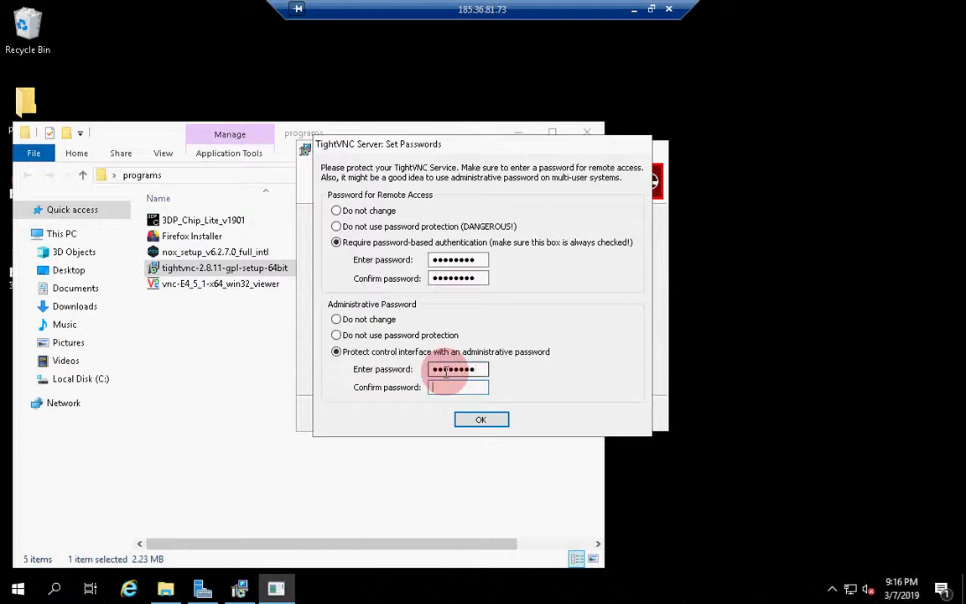
left_click(484, 419)
left_click(553, 413)
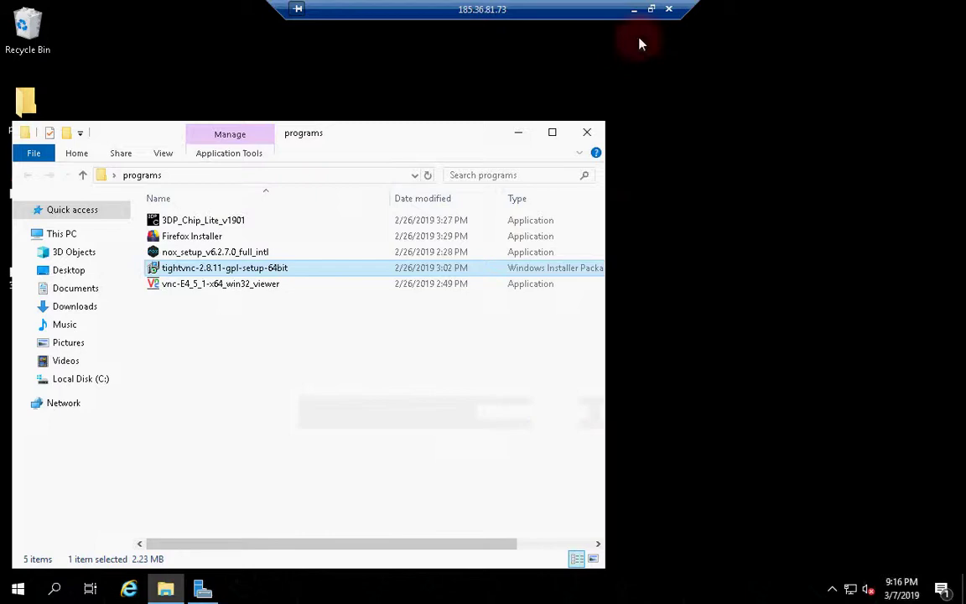
Launch the local VNC viewer and connect to server 185.36.81.73
left_click(635, 12)
double_click(421, 191)
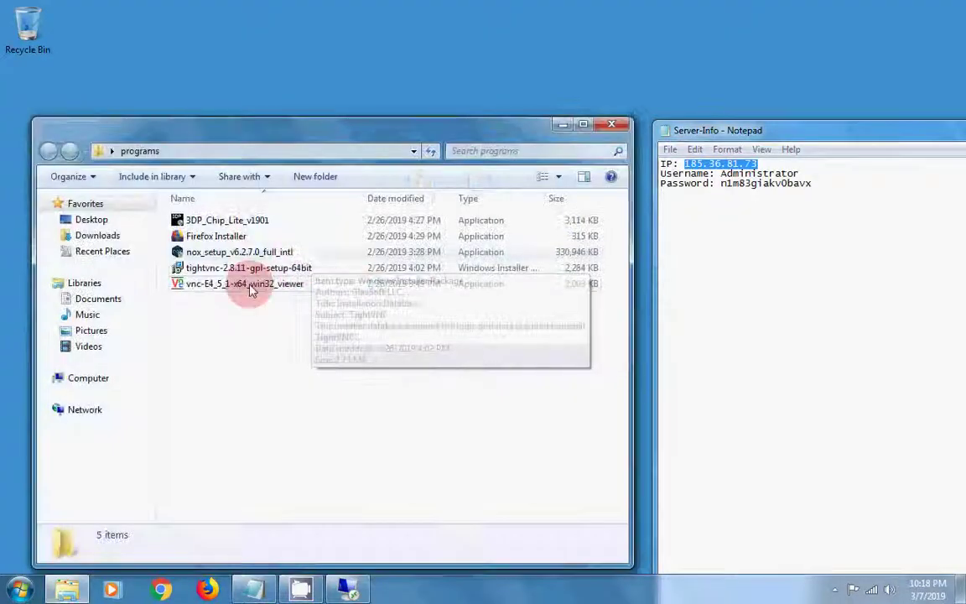
double_click(249, 285)
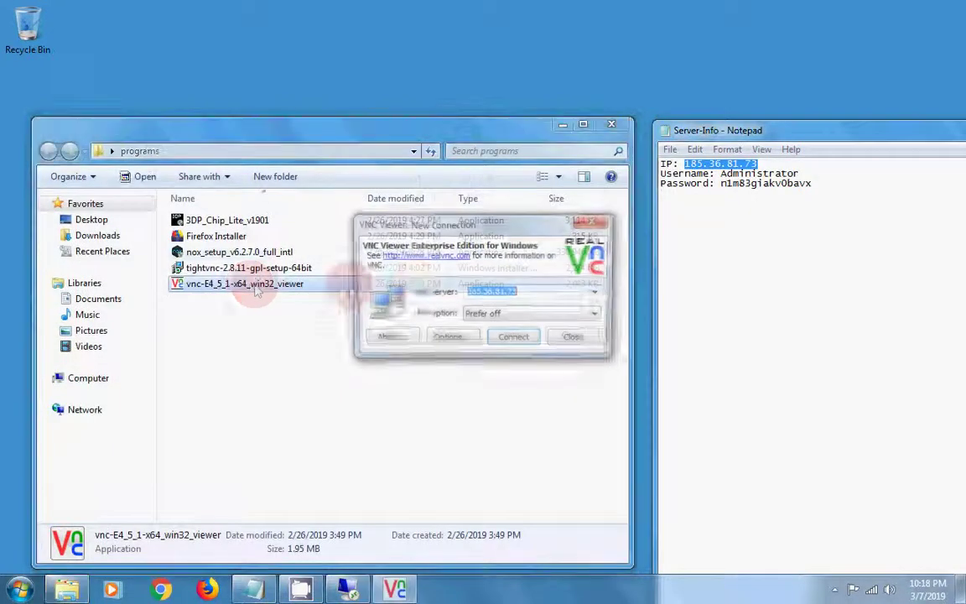
right_click(726, 162)
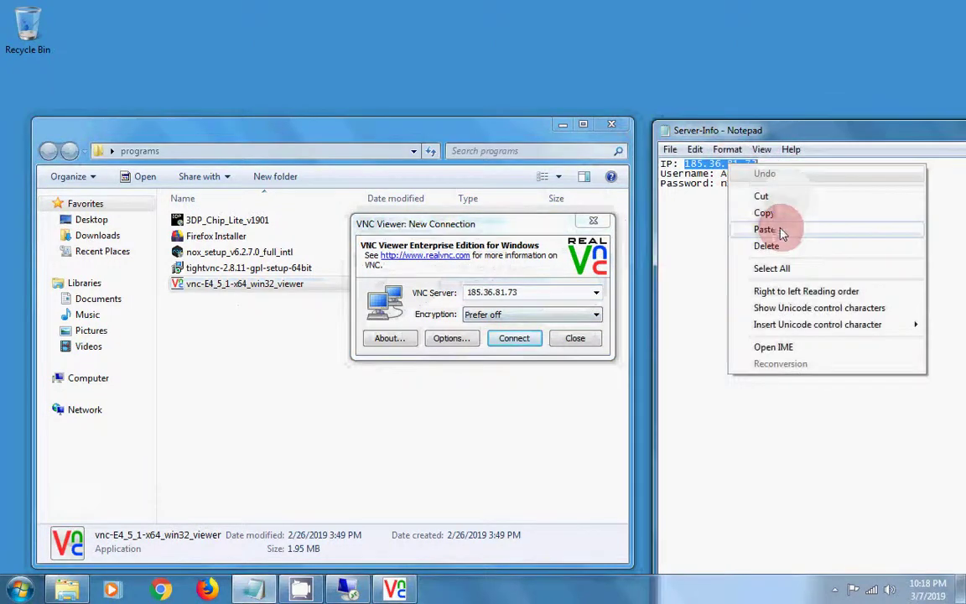
left_click(776, 212)
left_click(553, 294)
right_click(554, 296)
left_click(587, 360)
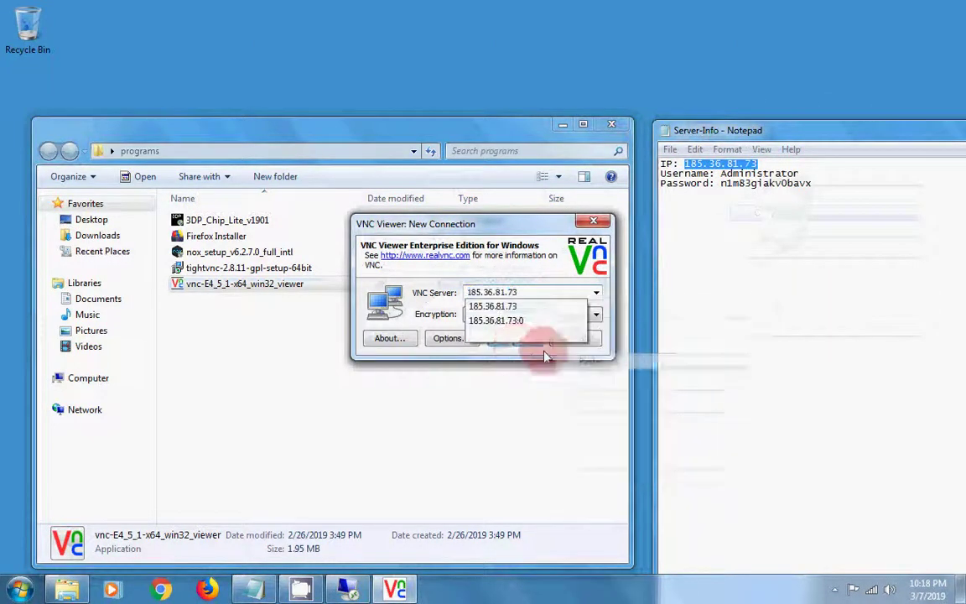
left_click(513, 348)
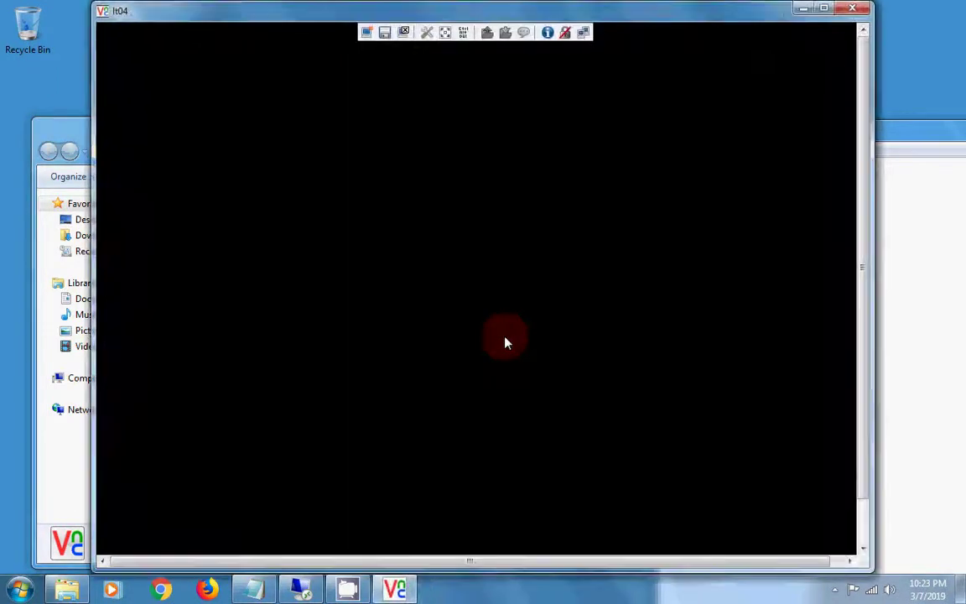
Send Ctrl-Alt-Del and sign in as Administrator with the account password
mouse_move(464, 28)
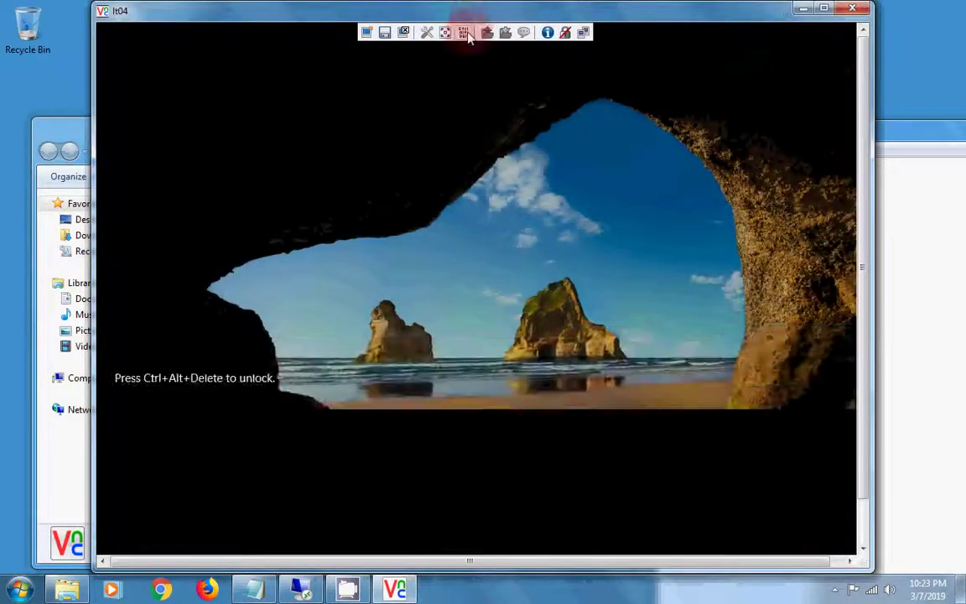
left_click(464, 32)
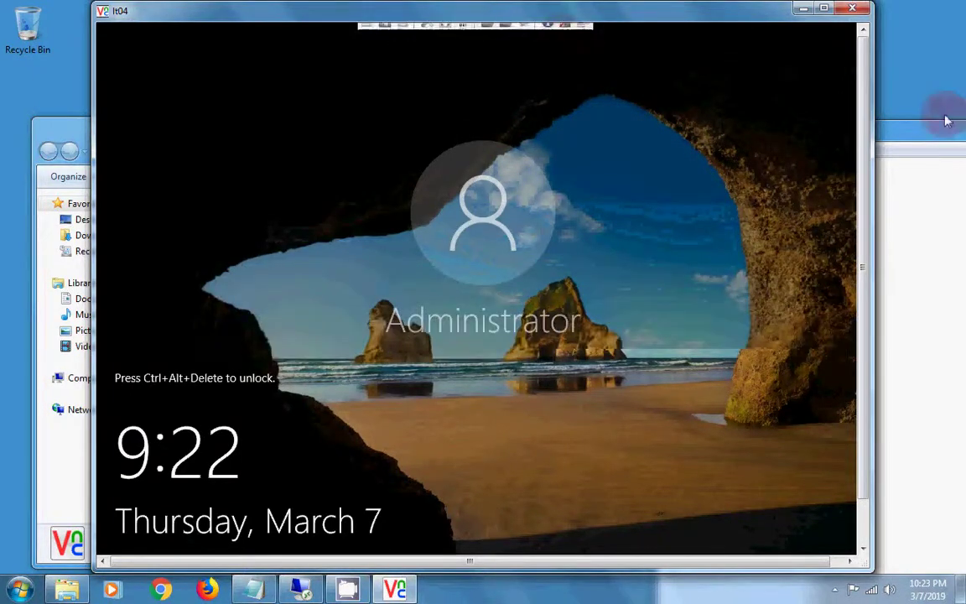
left_click(916, 133)
left_click_drag(752, 132, 897, 239)
left_click_drag(749, 23, 671, 17)
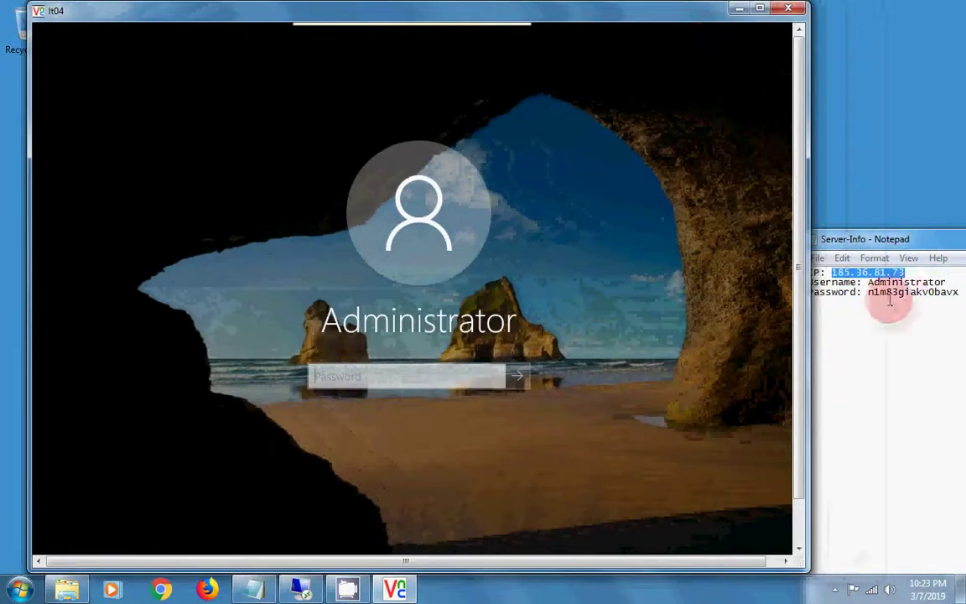
double_click(890, 292)
left_click(400, 379)
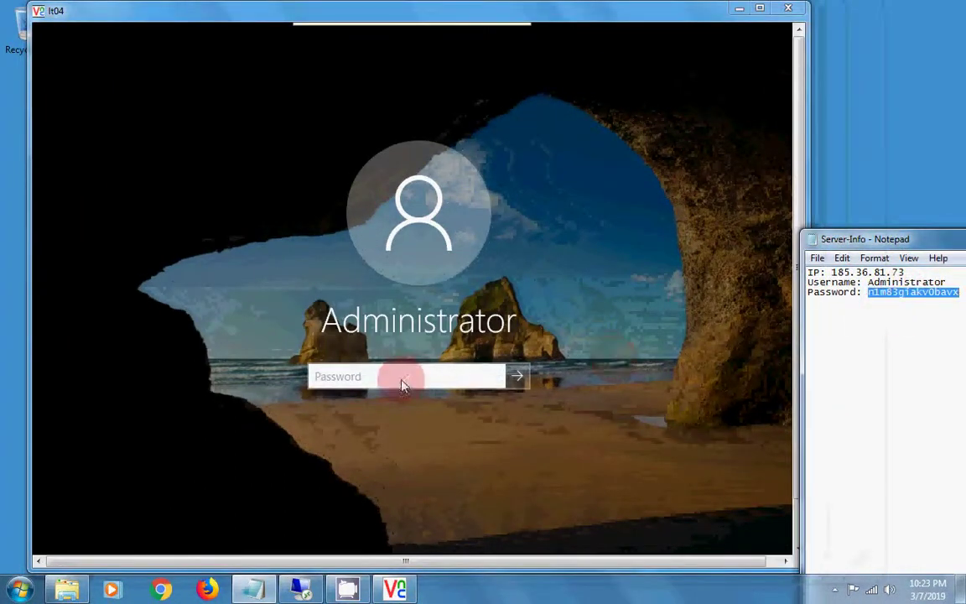
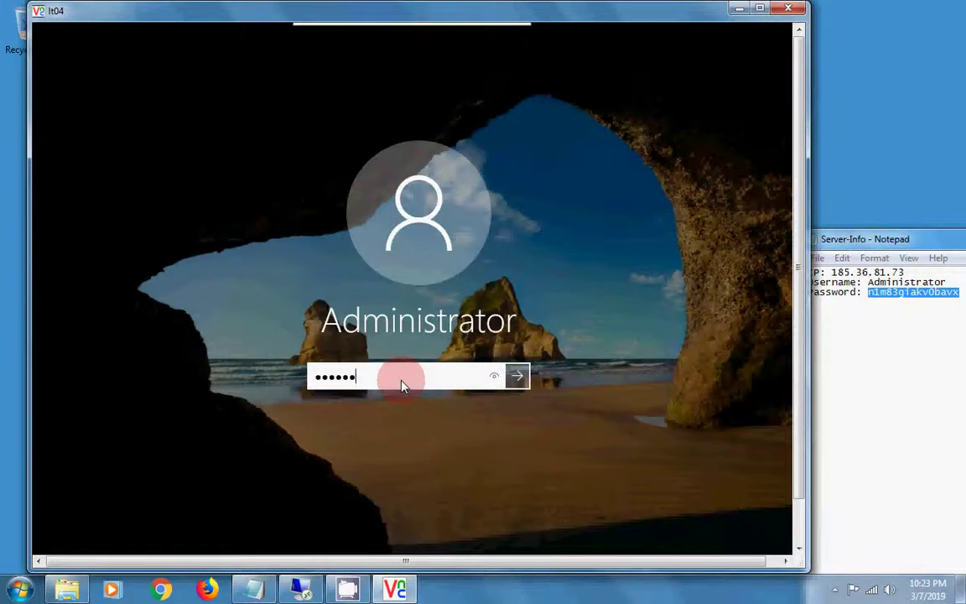
key("Return")
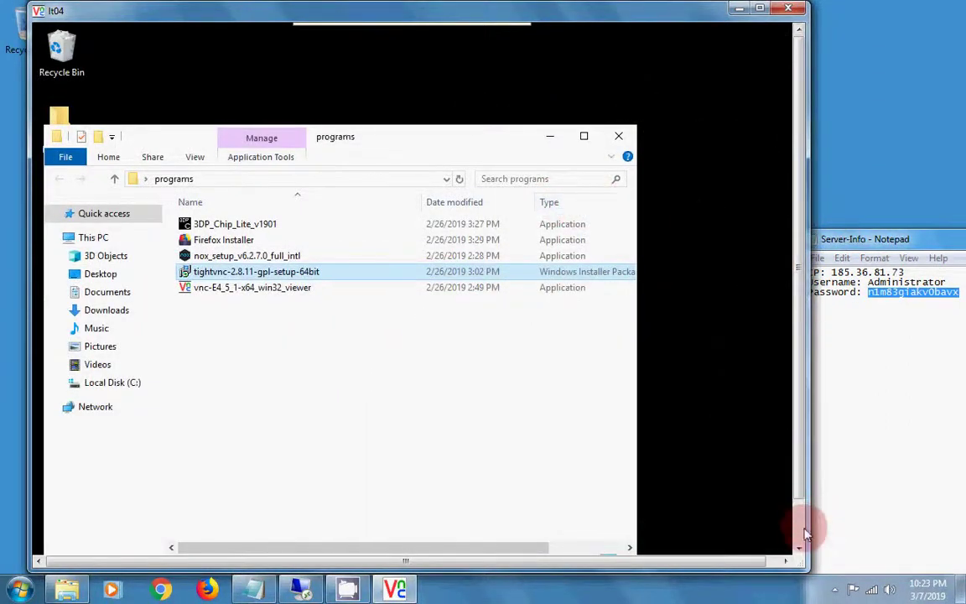
Run the nox_setup_v6.2.7.0_full_intl installer, install NoxPlayer 6.2.7.0, and start it
left_click(241, 209)
double_click(239, 214)
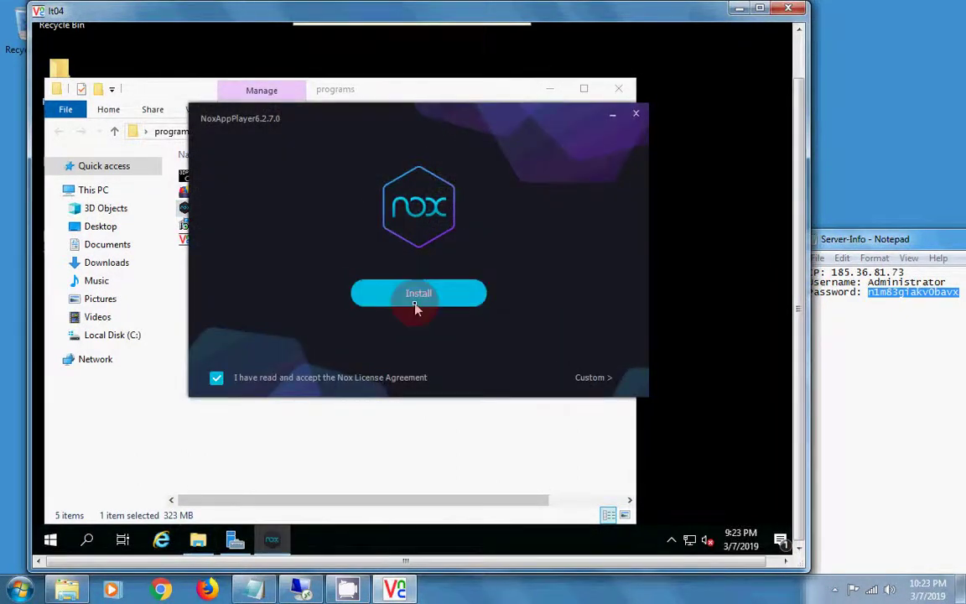
left_click(415, 306)
left_click(415, 306)
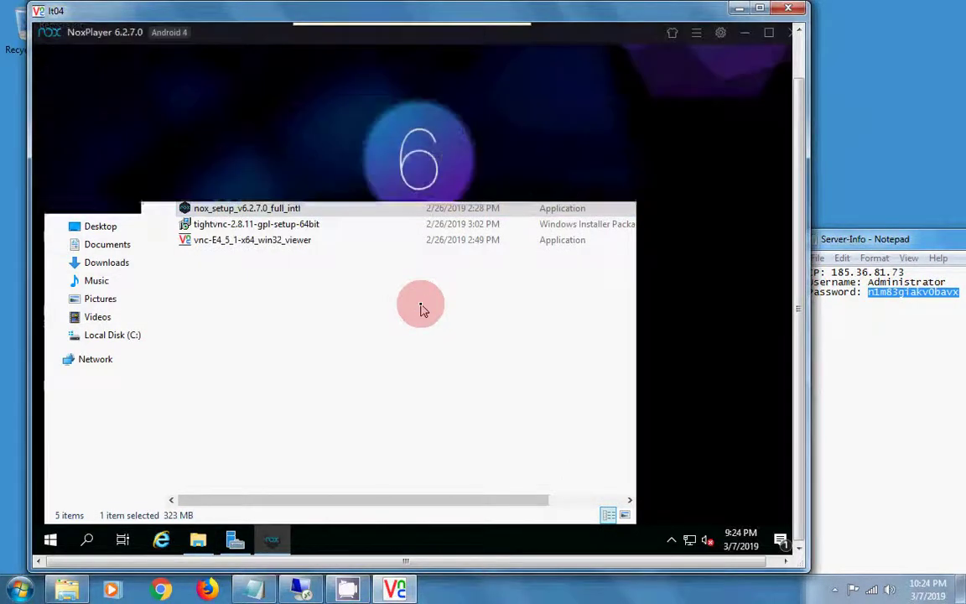